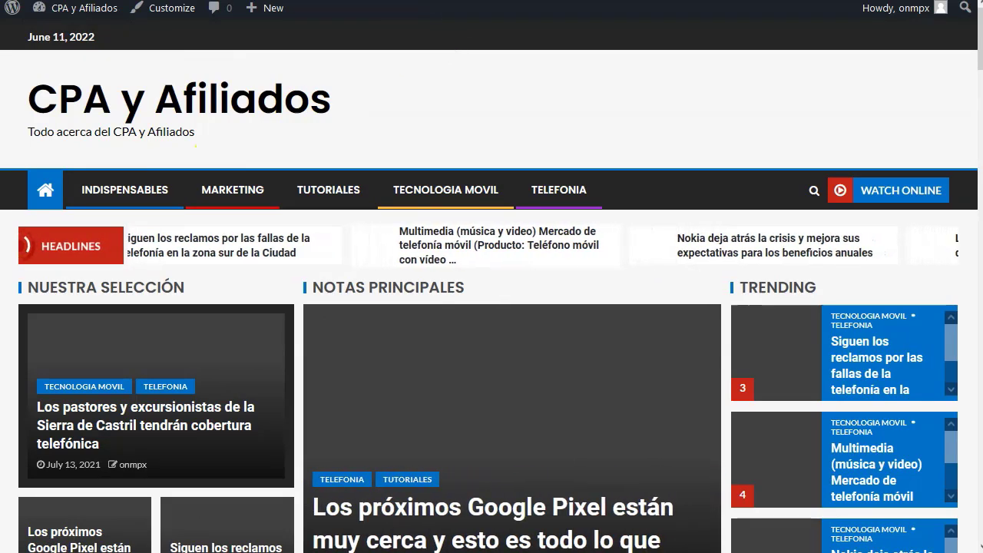
Find the File Manager plugin in WordPress with the search "file manager", and install and activate it
{"action": "mouse_move", "coordinate": [35, 9]}
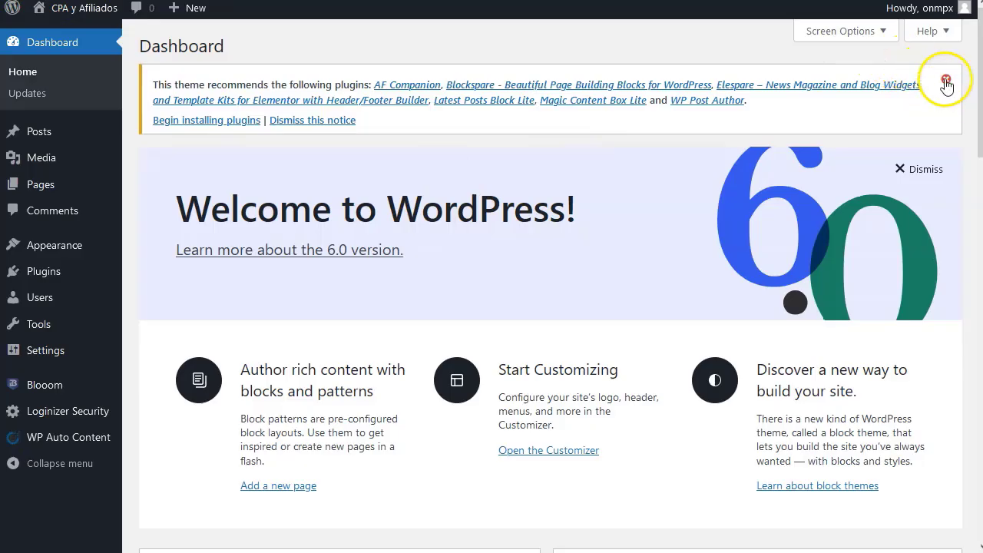
{"action": "left_click", "coordinate": [946, 81]}
{"action": "left_click", "coordinate": [45, 273]}
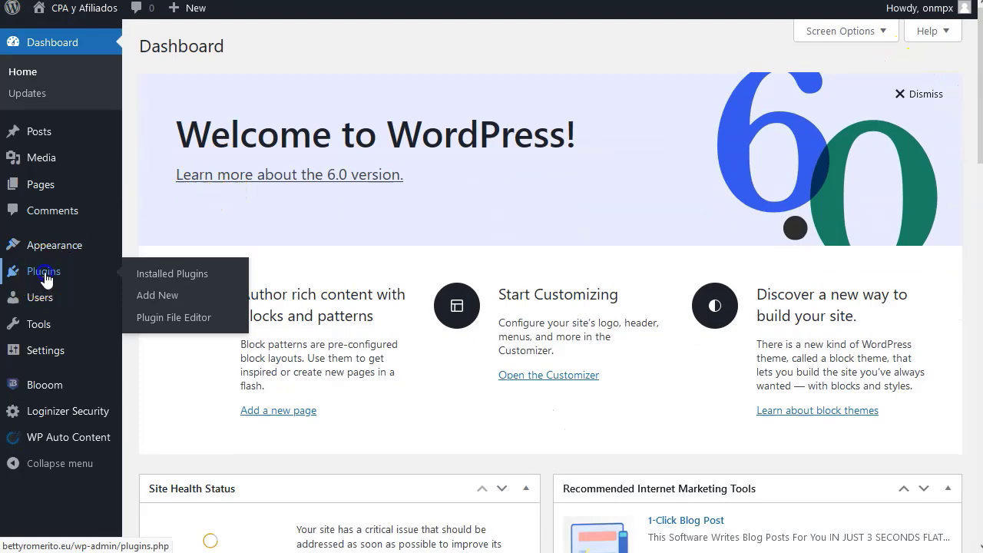
{"action": "left_click", "coordinate": [170, 274]}
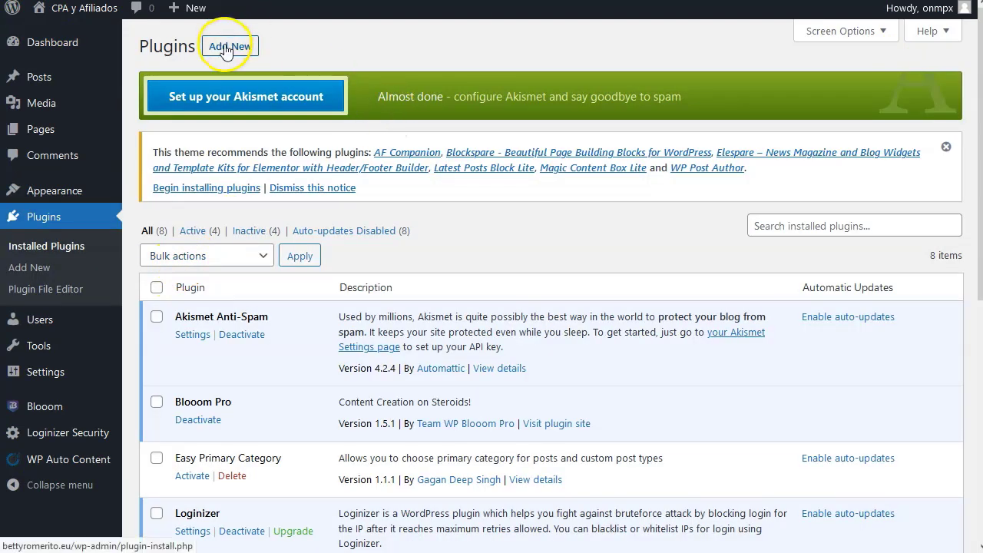
{"action": "left_click", "coordinate": [224, 42]}
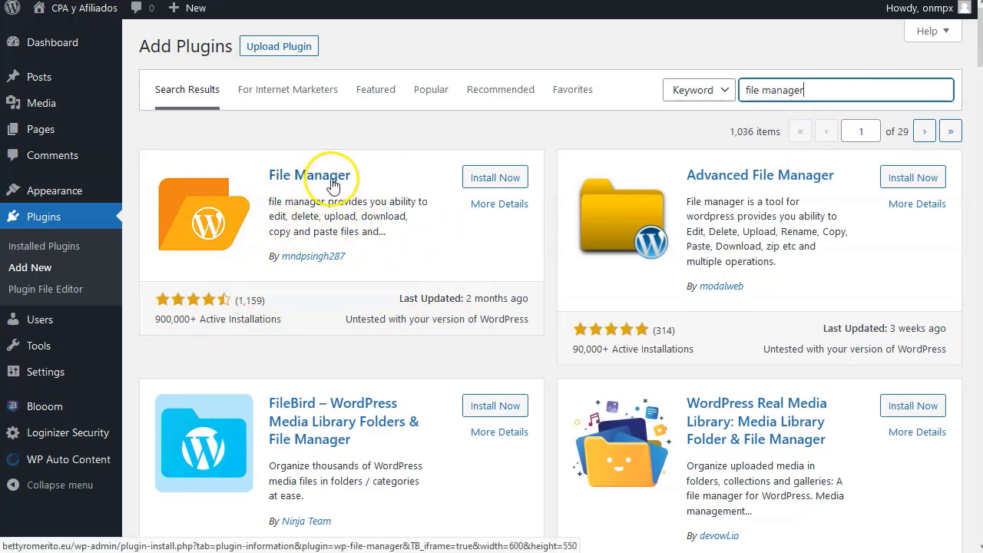
{"action": "left_click", "coordinate": [492, 184]}
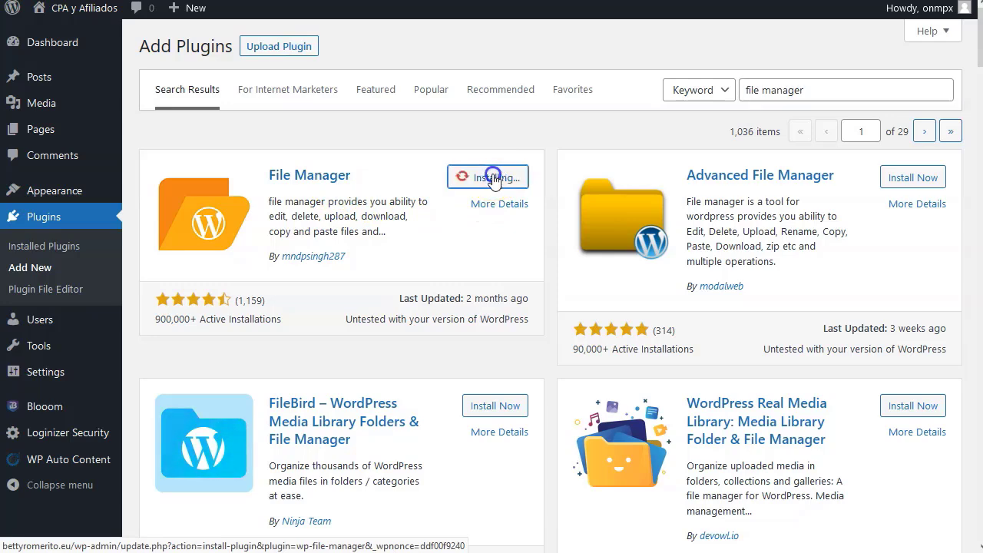
{"action": "key", "text": "Return"}
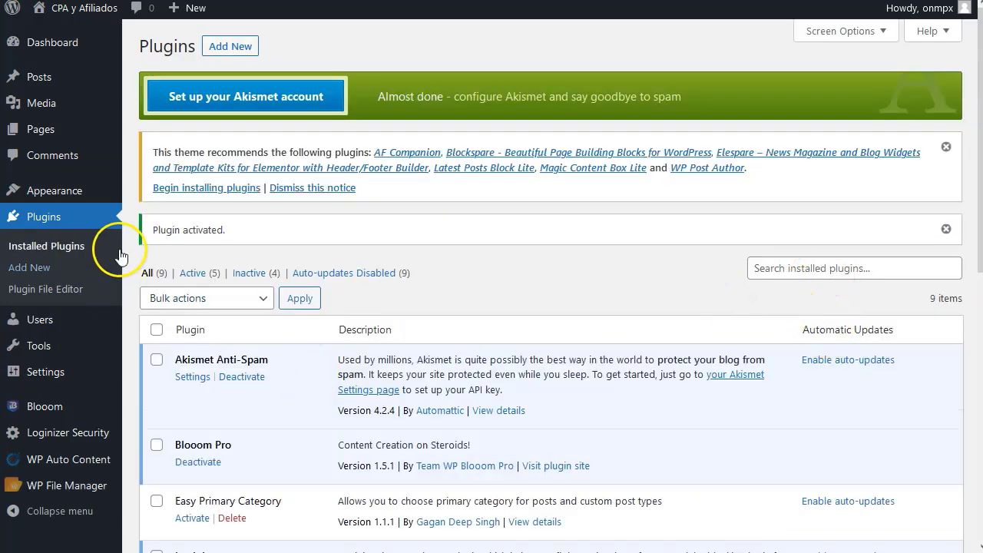
Search the plugin directory for "code", and install and activate Header Footer Code Manager
{"action": "left_click", "coordinate": [29, 267]}
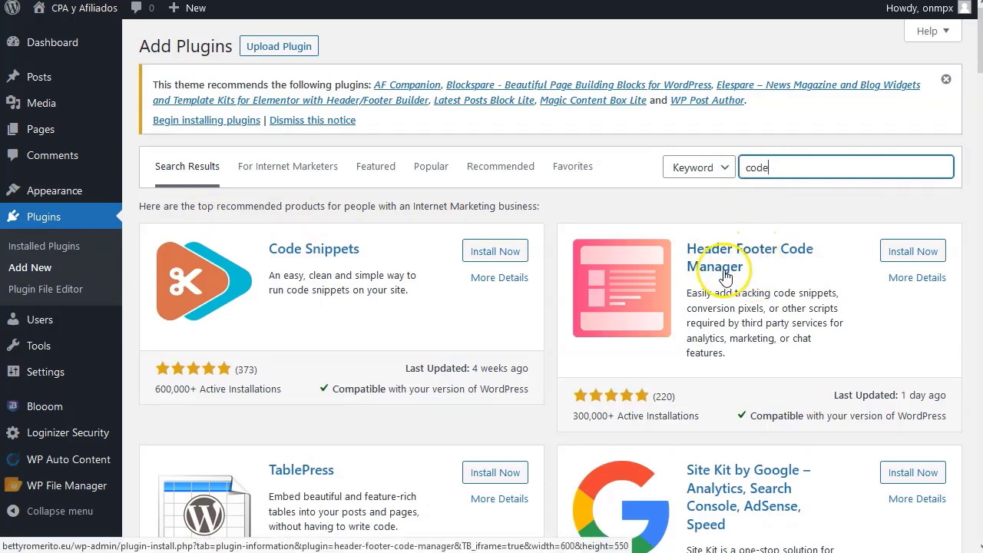
{"action": "left_click", "coordinate": [911, 252]}
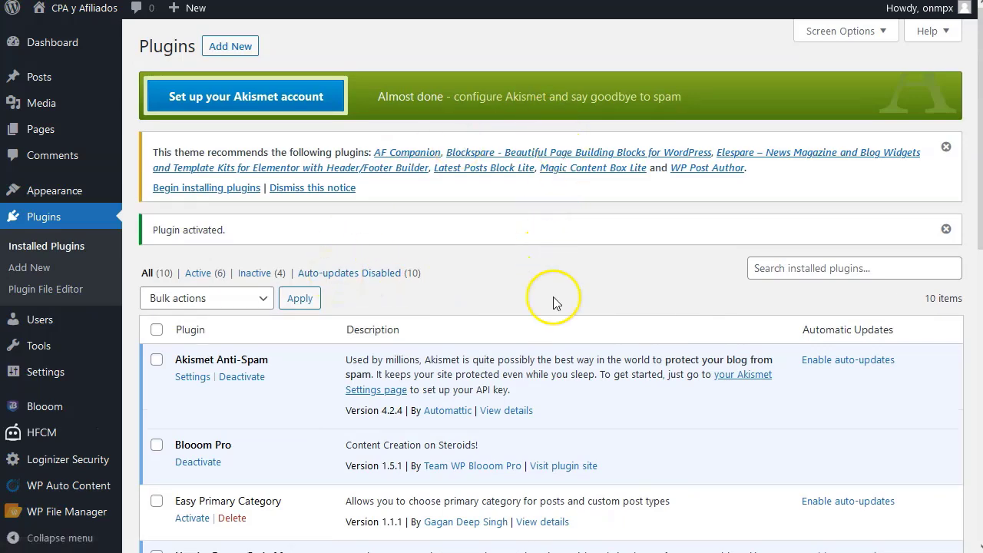
{"action": "scroll", "coordinate": [291, 358], "scroll_direction": "down", "scroll_amount": 3}
{"action": "scroll", "coordinate": [307, 384], "scroll_direction": "up", "scroll_amount": 1}
{"action": "scroll", "coordinate": [307, 385], "scroll_direction": "down", "scroll_amount": 6}
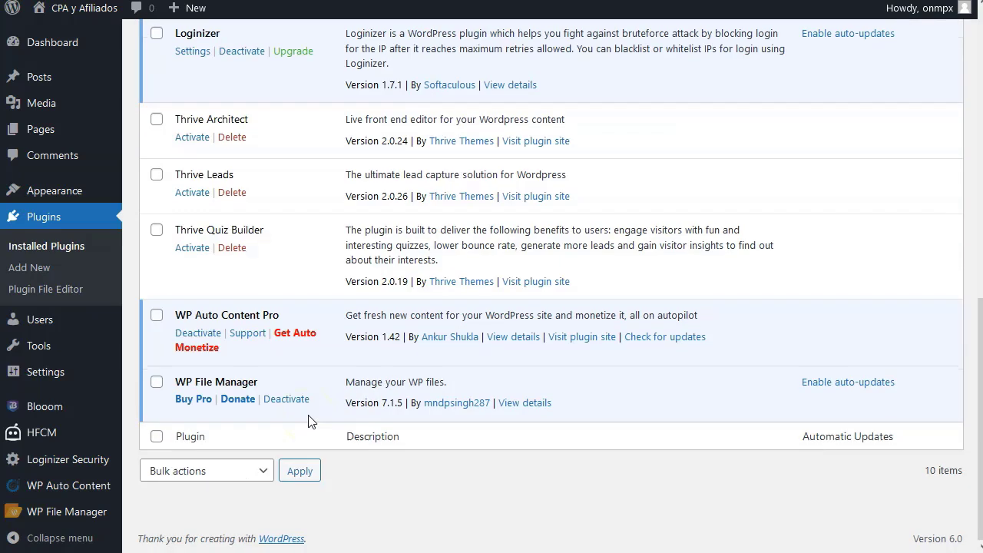
{"action": "scroll", "coordinate": [308, 420], "scroll_direction": "up", "scroll_amount": 8}
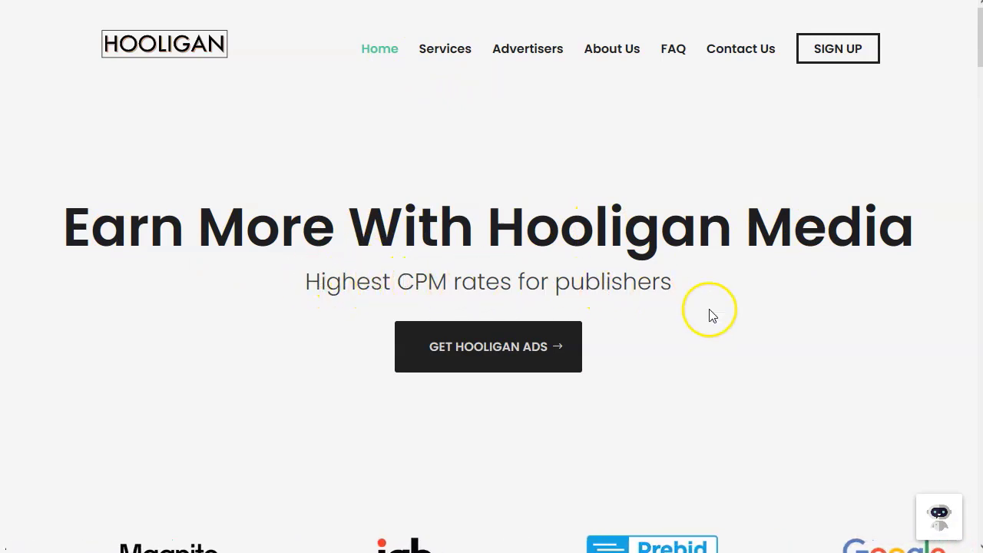
Switch to the Hooligan Media website and open its publisher registration form through Get Hooligan Ads
{"action": "left_click_drag", "start_coordinate": [391, 283], "coordinate": [448, 281]}
{"action": "left_click", "coordinate": [419, 282]}
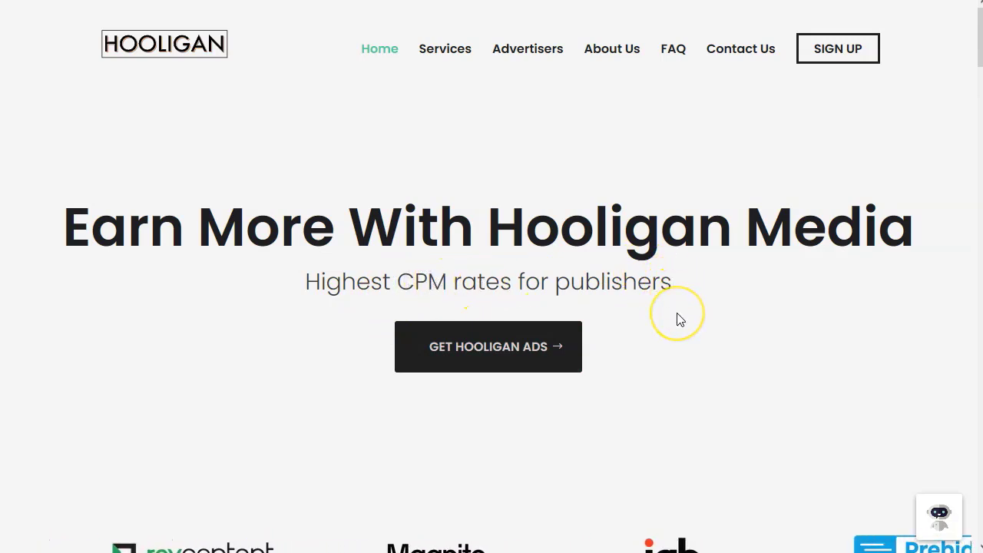
{"action": "left_click_drag", "start_coordinate": [683, 345], "coordinate": [689, 365]}
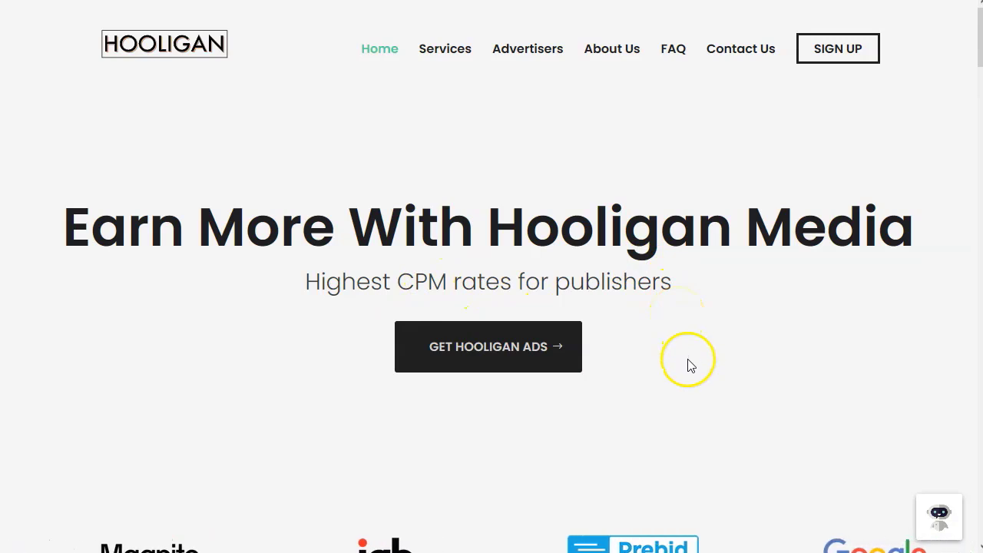
{"action": "left_click", "coordinate": [490, 353]}
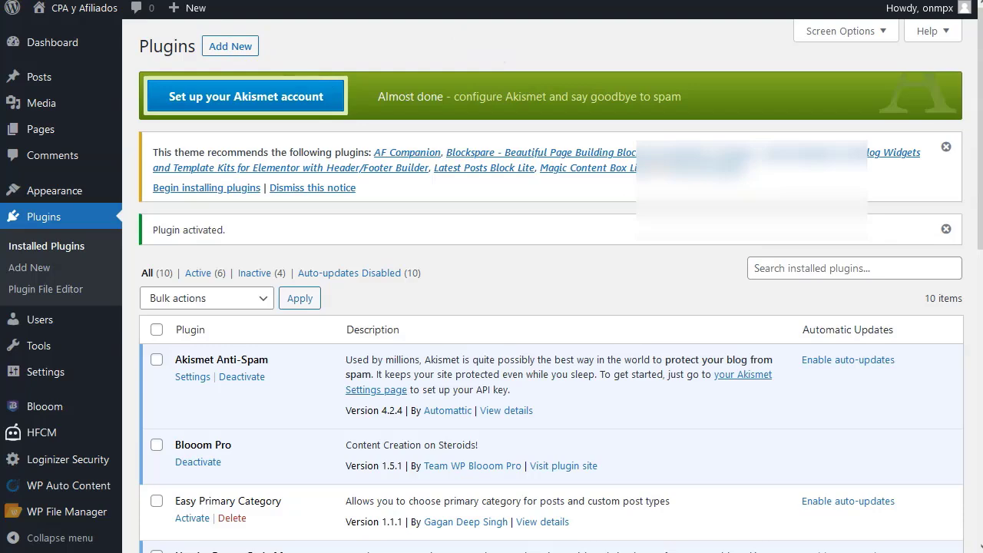
Register the WordPress site's domain, entered without its protocol prefix, and accept the Hooligan Media Terms and Conditions
{"action": "key", "text": "ctrl+l"}
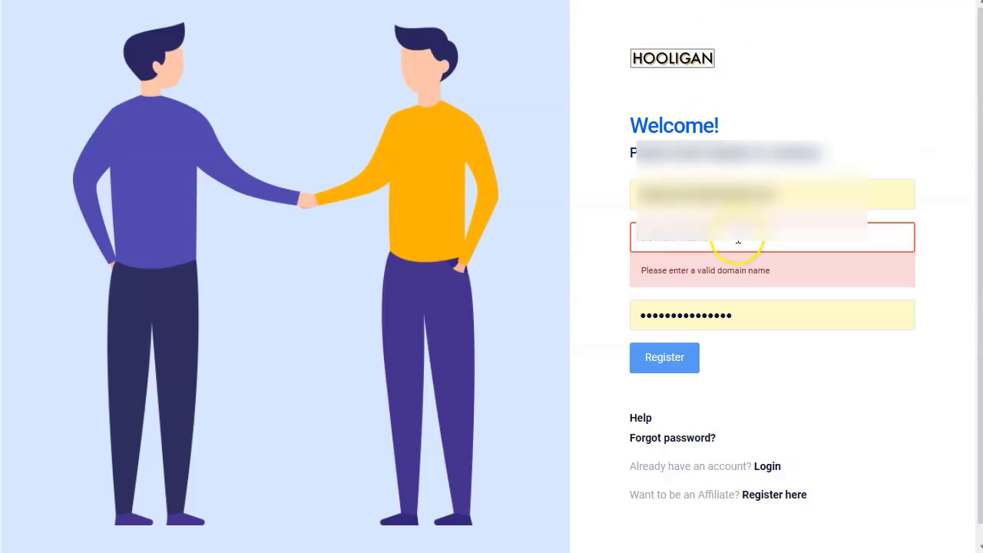
{"action": "key", "text": "ctrl+v"}
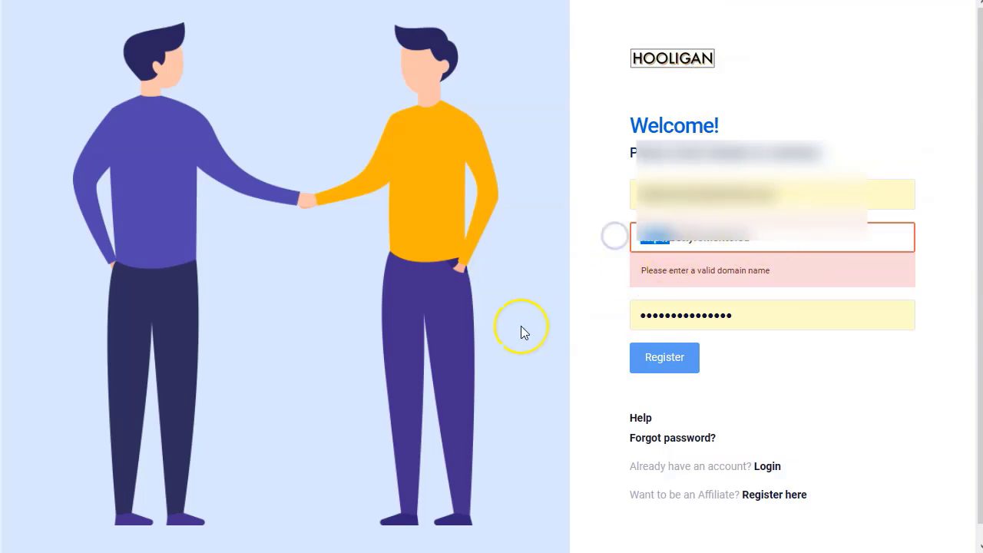
{"action": "left_click", "coordinate": [521, 328]}
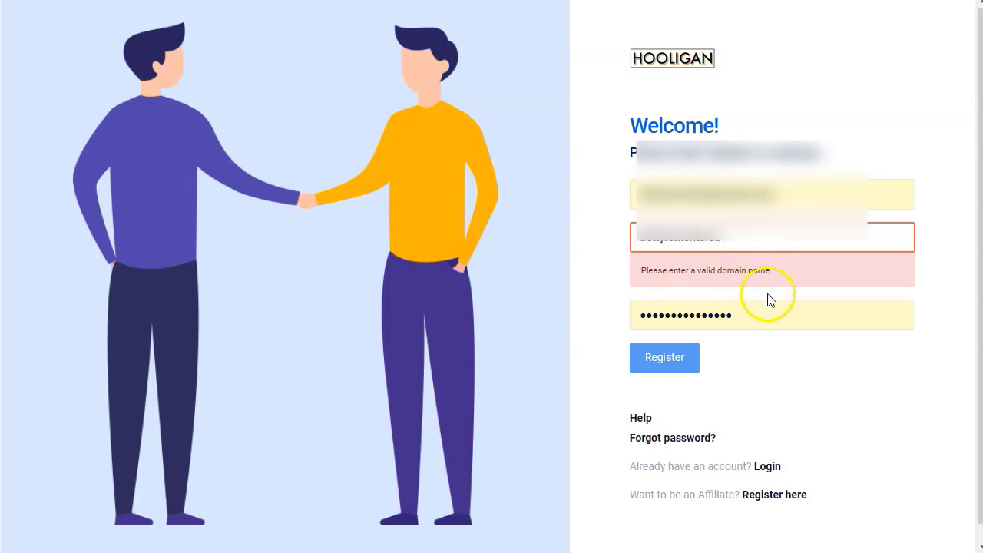
{"action": "left_click", "coordinate": [670, 349]}
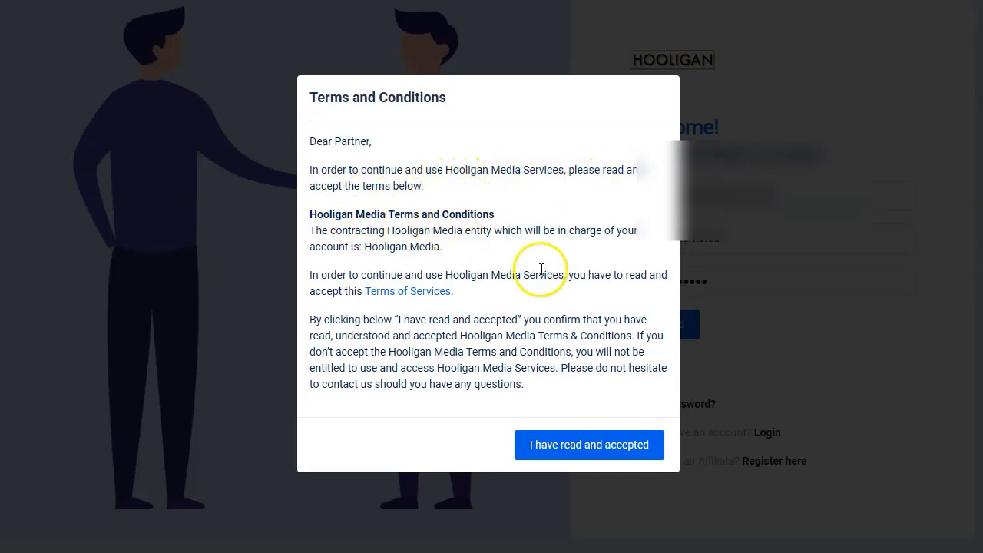
{"action": "left_click", "coordinate": [574, 448]}
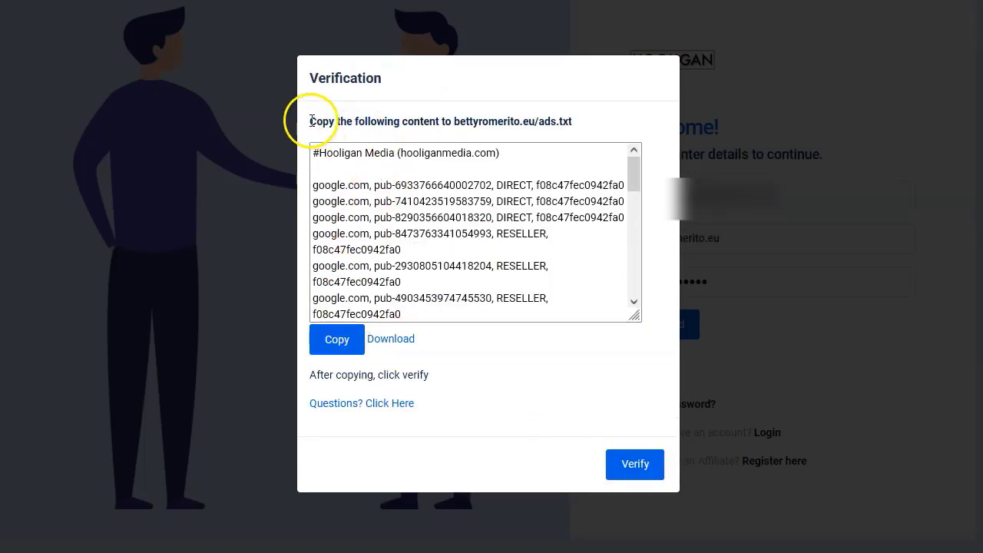
Copy the ads.txt verification content and download it as a text file
{"action": "left_click_drag", "start_coordinate": [370, 120], "coordinate": [472, 116]}
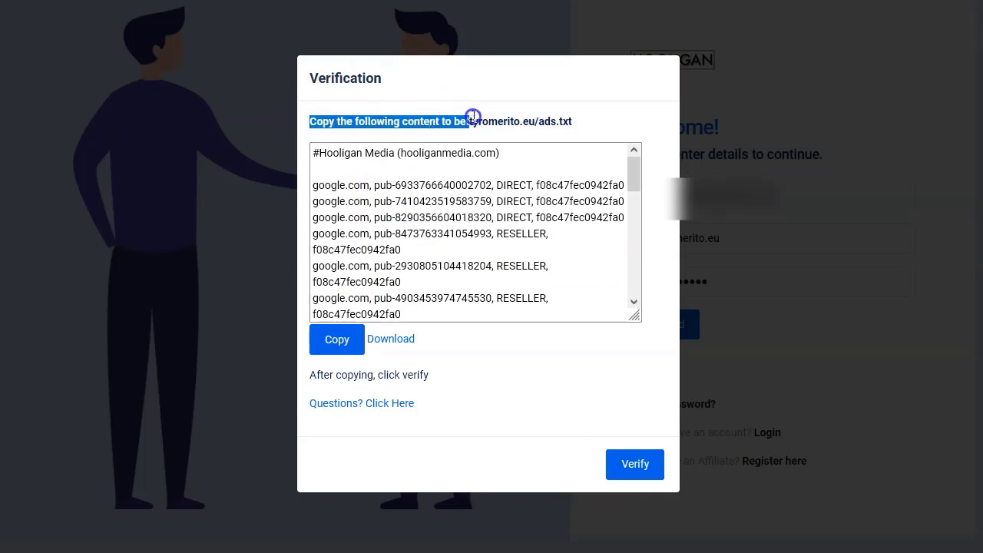
{"action": "left_click", "coordinate": [528, 117]}
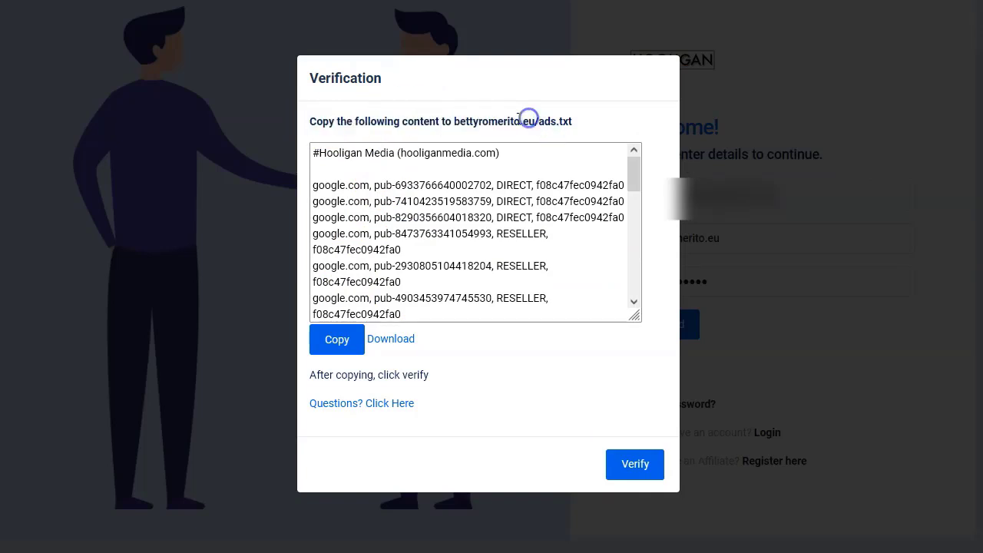
{"action": "left_click", "coordinate": [589, 124]}
{"action": "left_click", "coordinate": [338, 345]}
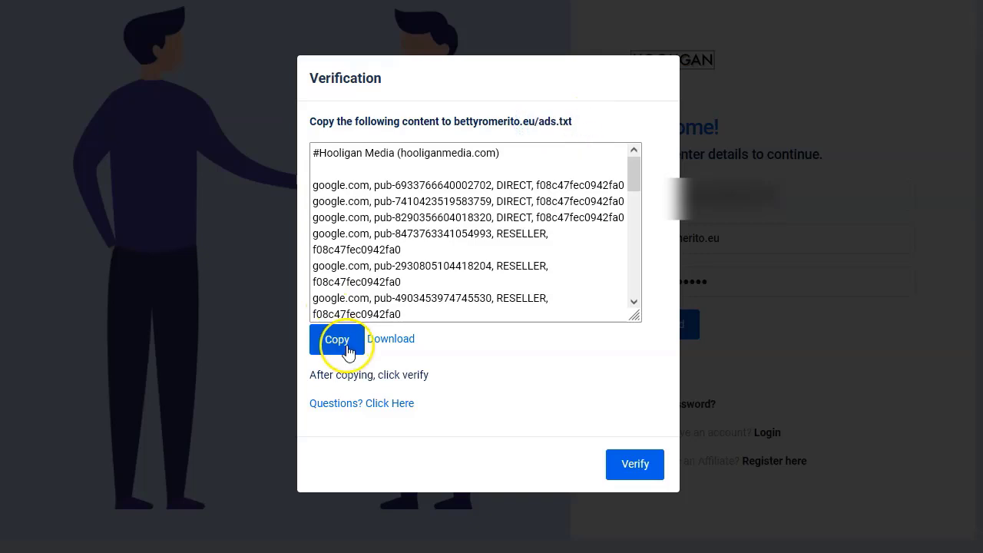
{"action": "left_click", "coordinate": [409, 342]}
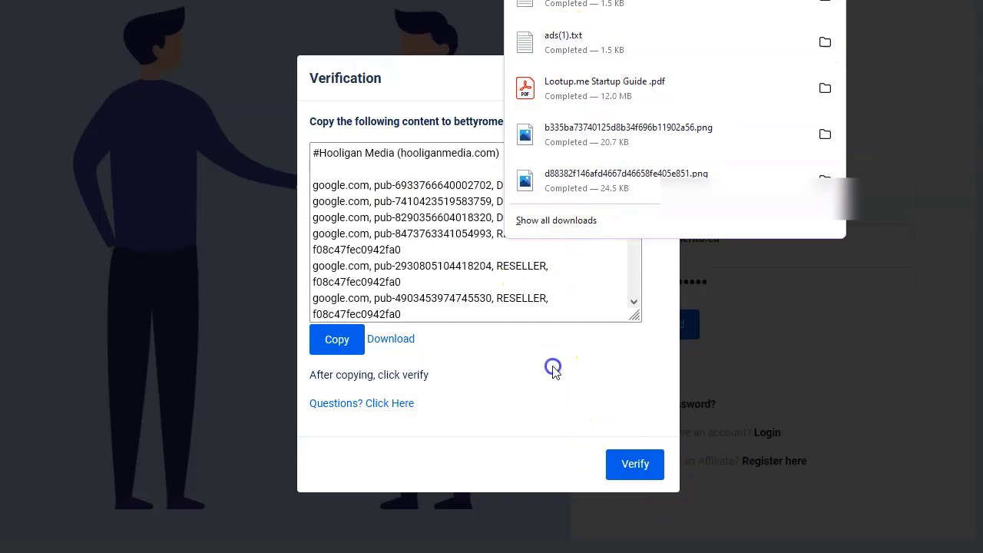
{"action": "left_click", "coordinate": [554, 364]}
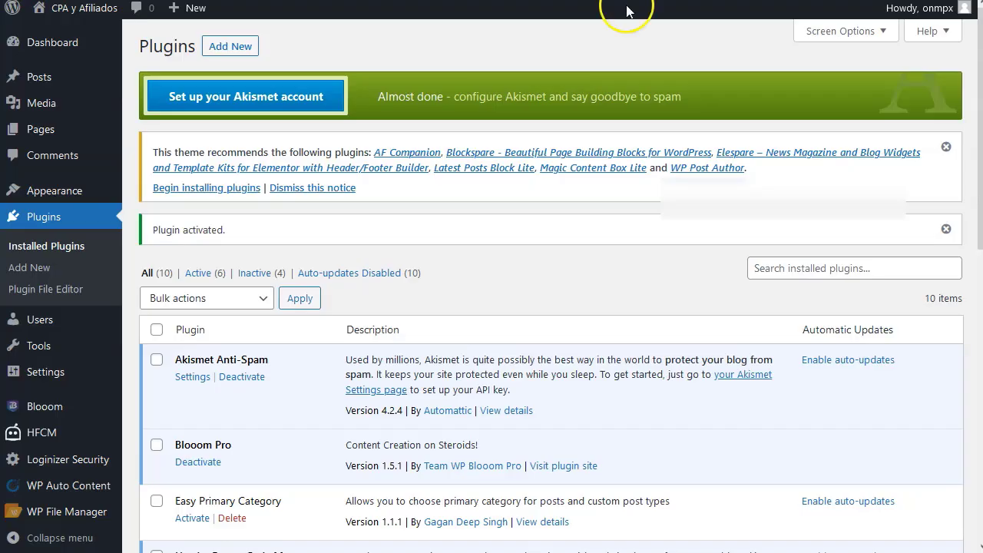
Return to the WordPress admin, open WP File Manager and dismiss its review request
{"action": "scroll", "coordinate": [196, 368], "scroll_direction": "down", "scroll_amount": 4}
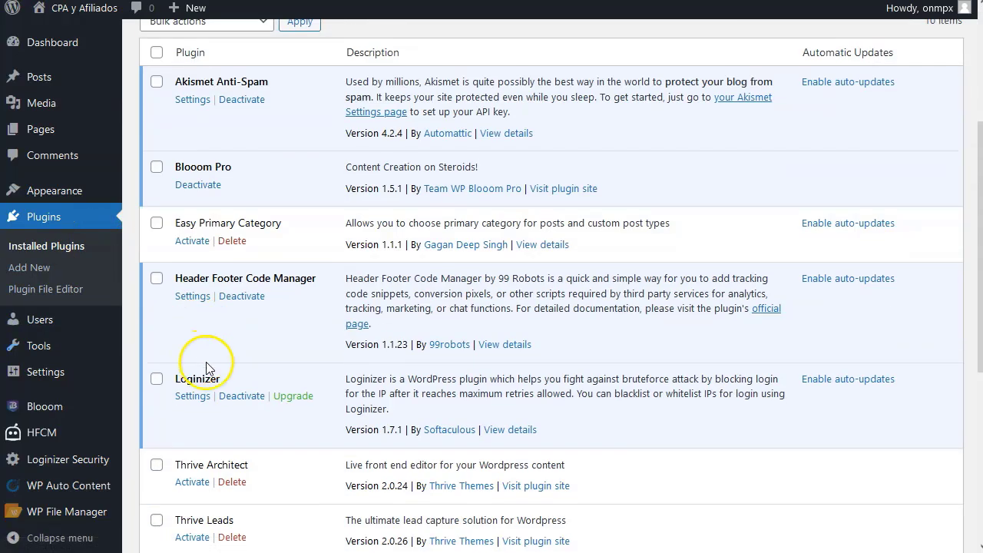
{"action": "scroll", "coordinate": [355, 345], "scroll_direction": "down", "scroll_amount": 4}
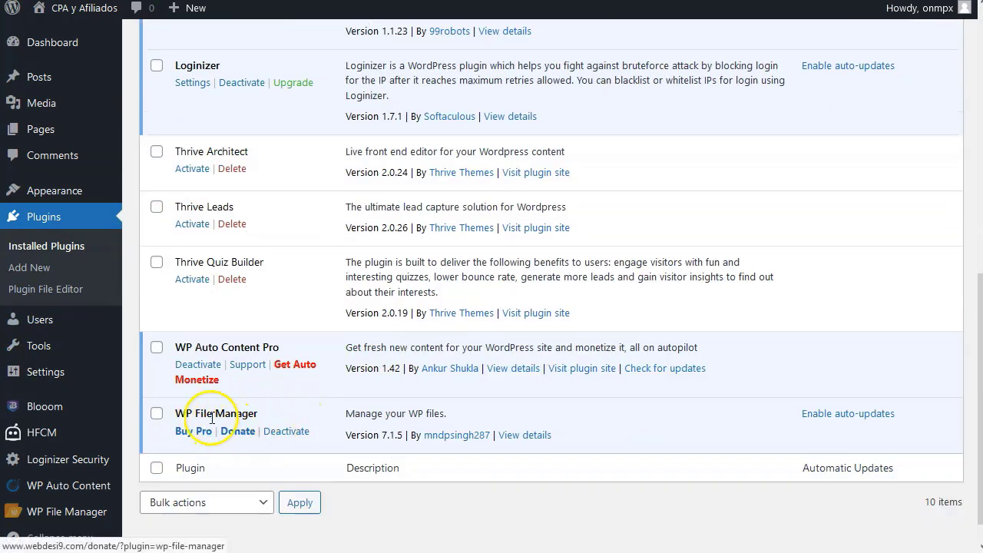
{"action": "scroll", "coordinate": [212, 418], "scroll_direction": "down", "scroll_amount": 1}
{"action": "mouse_move", "coordinate": [54, 515]}
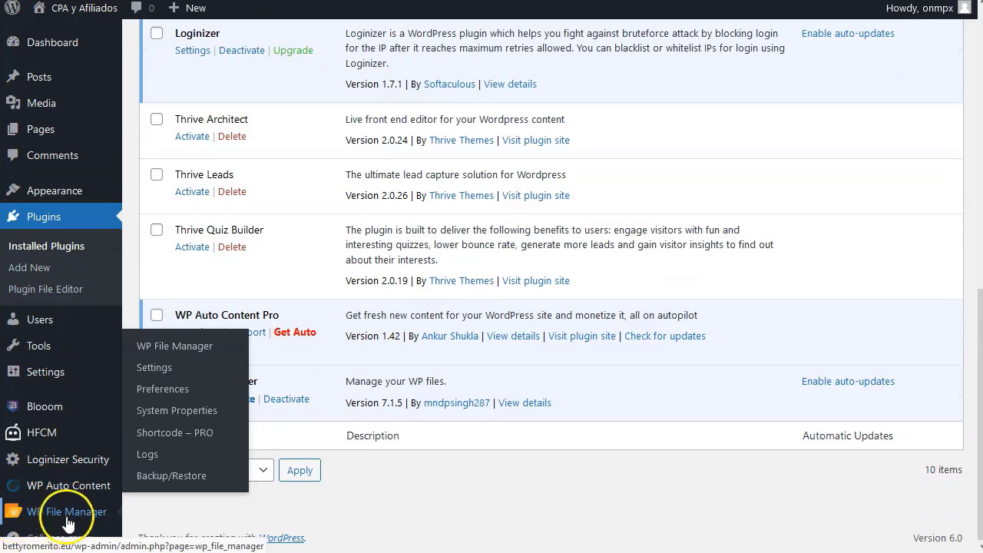
{"action": "left_click", "coordinate": [196, 347]}
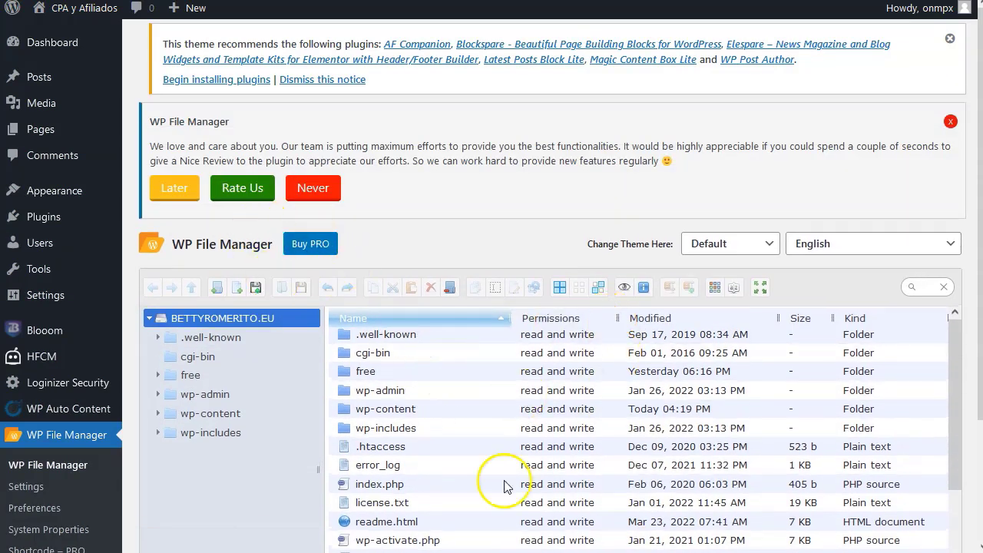
{"action": "left_click", "coordinate": [950, 123]}
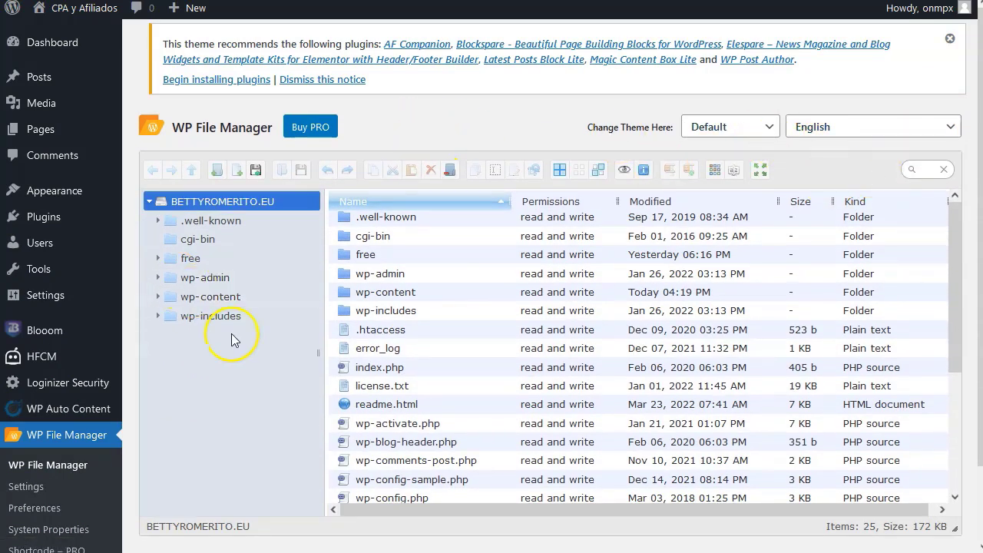
Upload ads(2).txt from the Downloads folder to the site's root directory
{"action": "left_click", "coordinate": [257, 171]}
{"action": "left_click", "coordinate": [516, 291]}
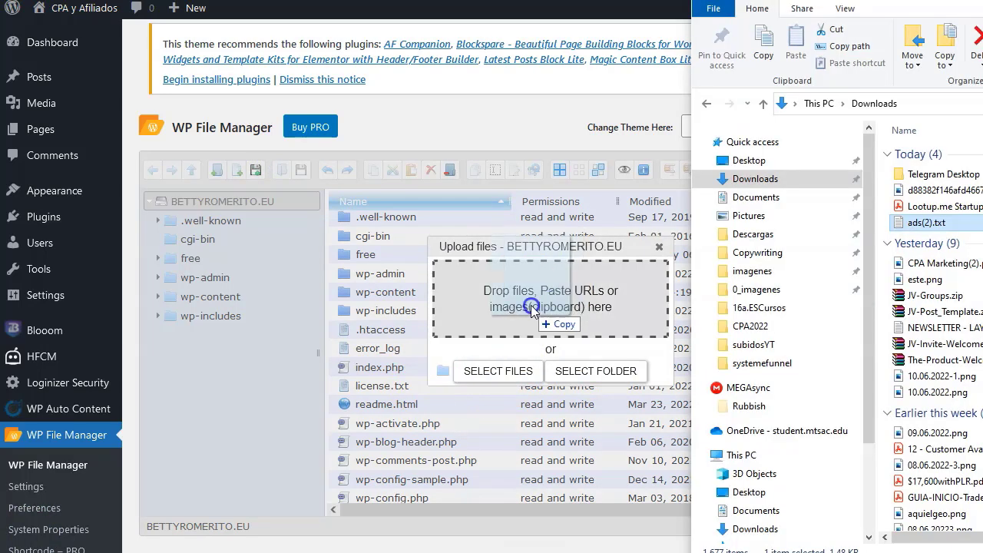
{"action": "left_click_drag", "start_coordinate": [520, 310], "coordinate": [520, 310]}
Rename the uploaded ads(2).txt file in the site root to ads.txt
{"action": "left_click", "coordinate": [386, 350]}
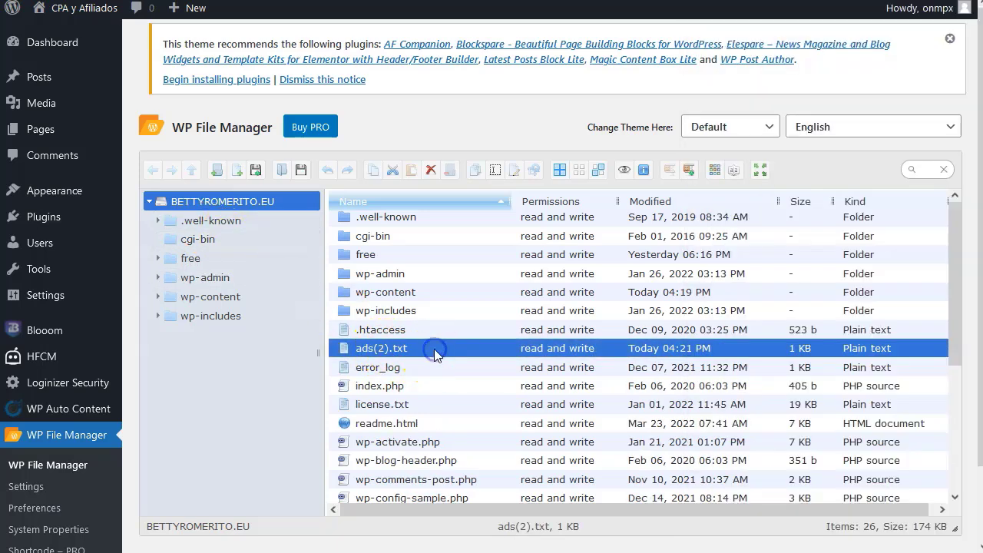
{"action": "right_click", "coordinate": [434, 349]}
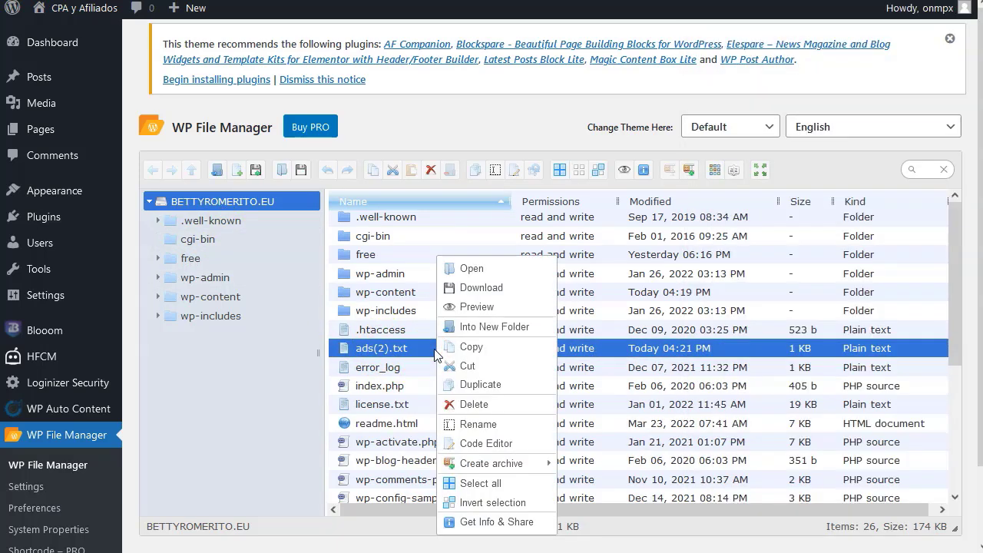
{"action": "left_click", "coordinate": [480, 424]}
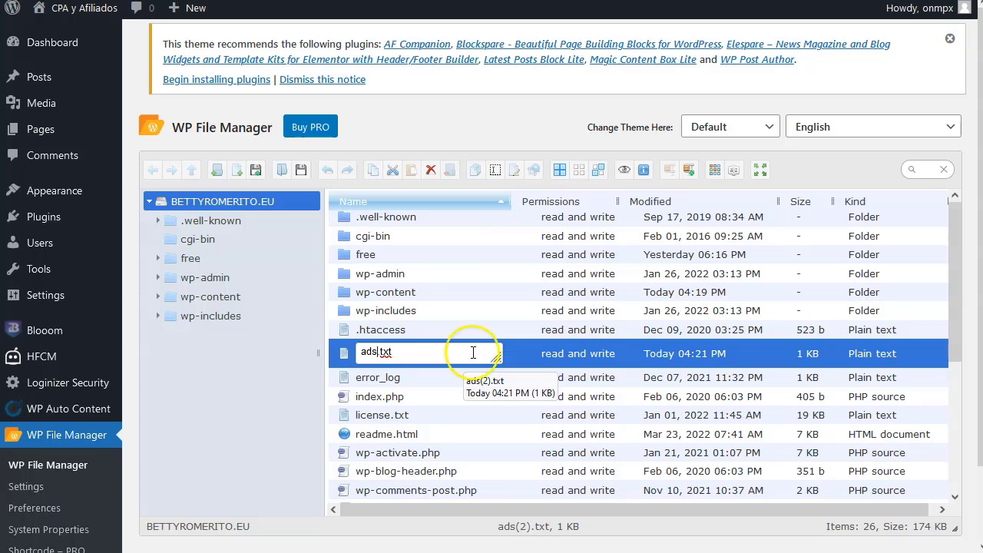
{"action": "left_click", "coordinate": [472, 327]}
{"action": "left_click", "coordinate": [399, 349]}
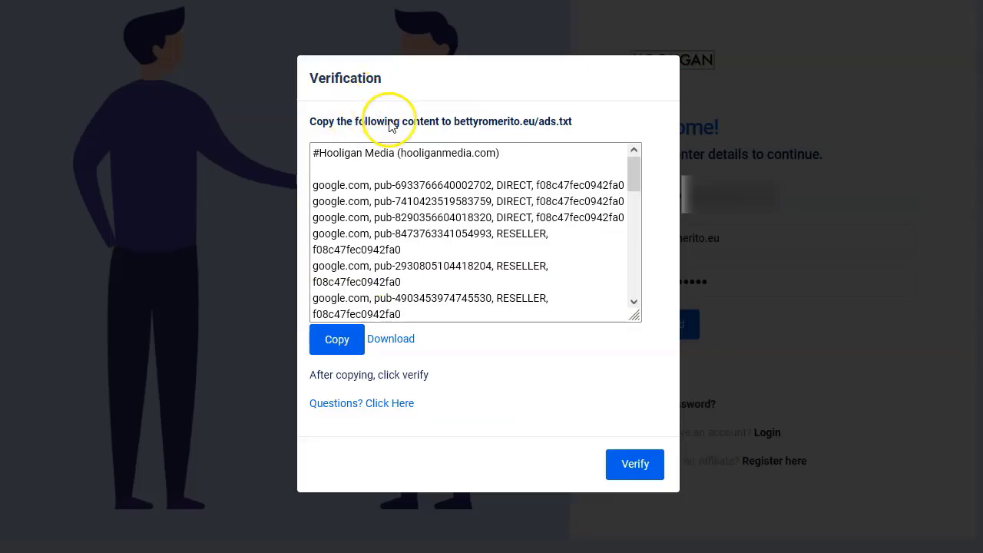
Verify the ads.txt content and copy the Hooligan Media script meant for the site's head section
{"action": "left_click", "coordinate": [635, 465]}
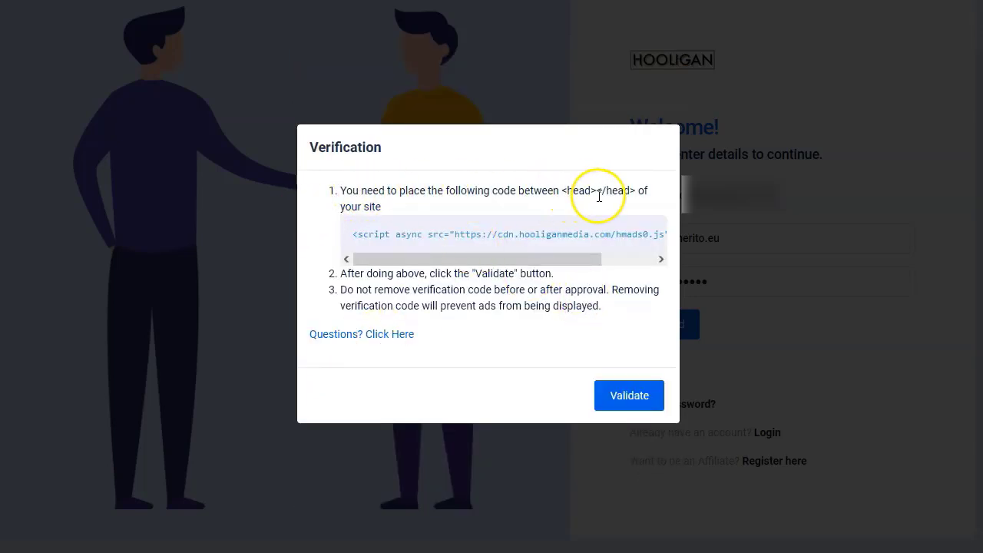
{"action": "triple_click", "coordinate": [483, 236]}
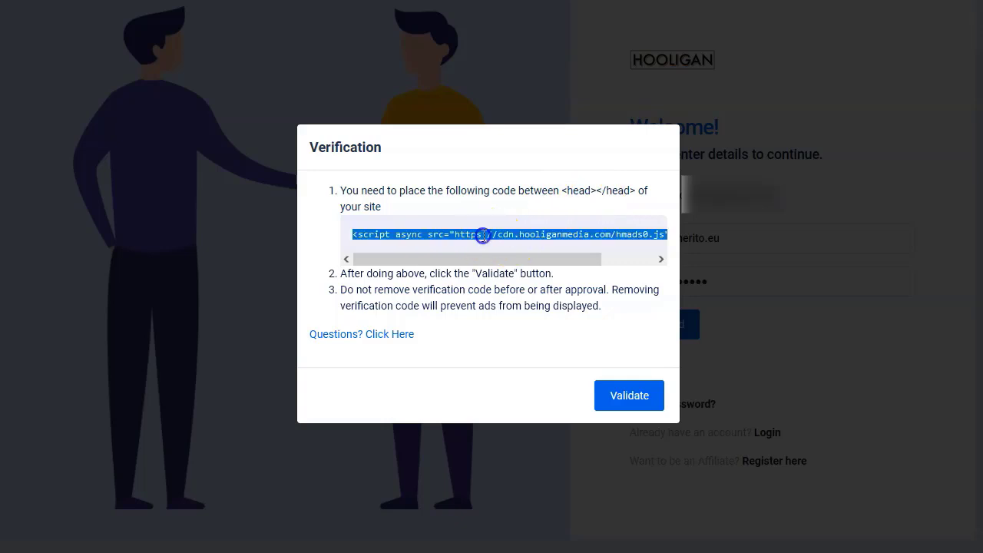
{"action": "right_click", "coordinate": [484, 240]}
{"action": "left_click", "coordinate": [514, 257]}
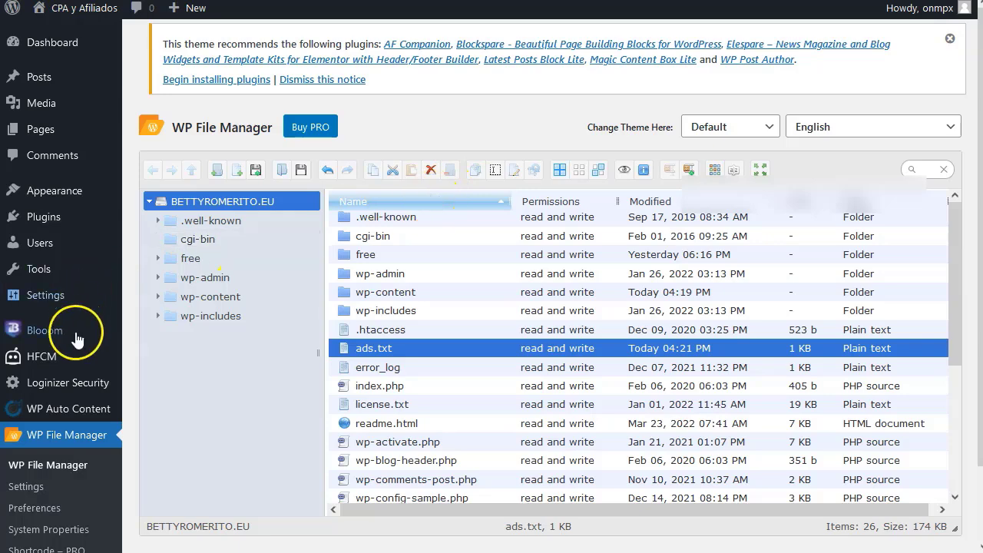
In the WordPress admin, add a new Header Footer Code Manager snippet and name it hooligan
{"action": "scroll", "coordinate": [35, 491], "scroll_direction": "down", "scroll_amount": 1}
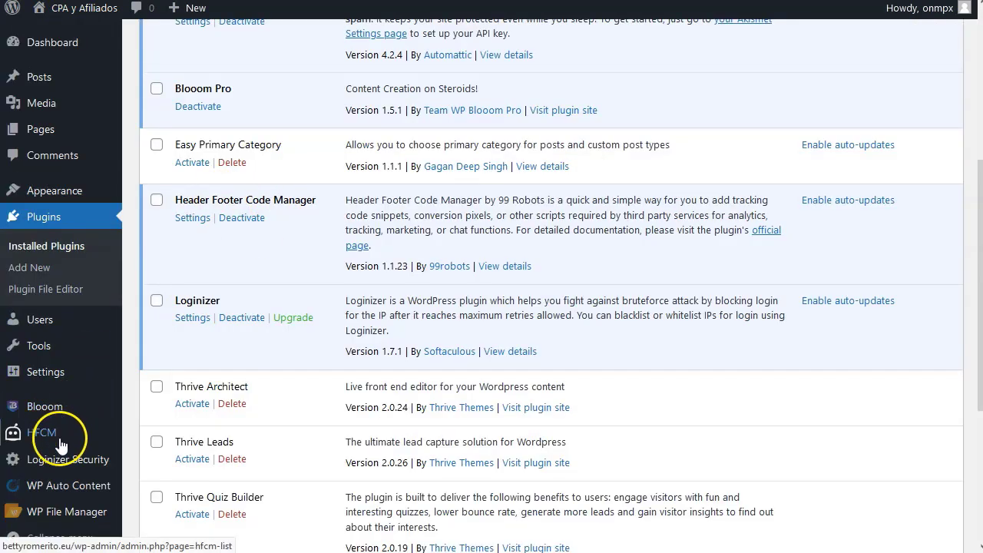
{"action": "mouse_move", "coordinate": [38, 441]}
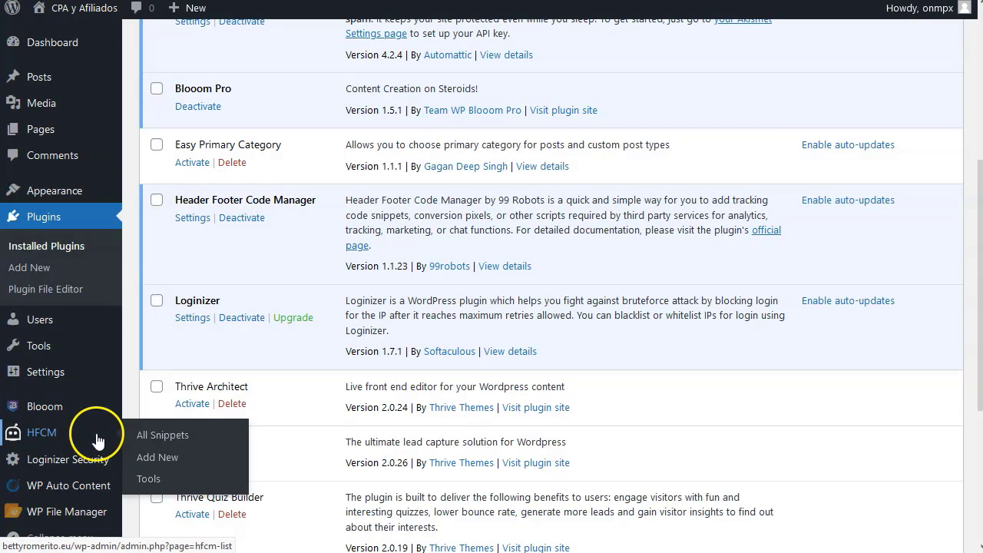
{"action": "left_click", "coordinate": [169, 460]}
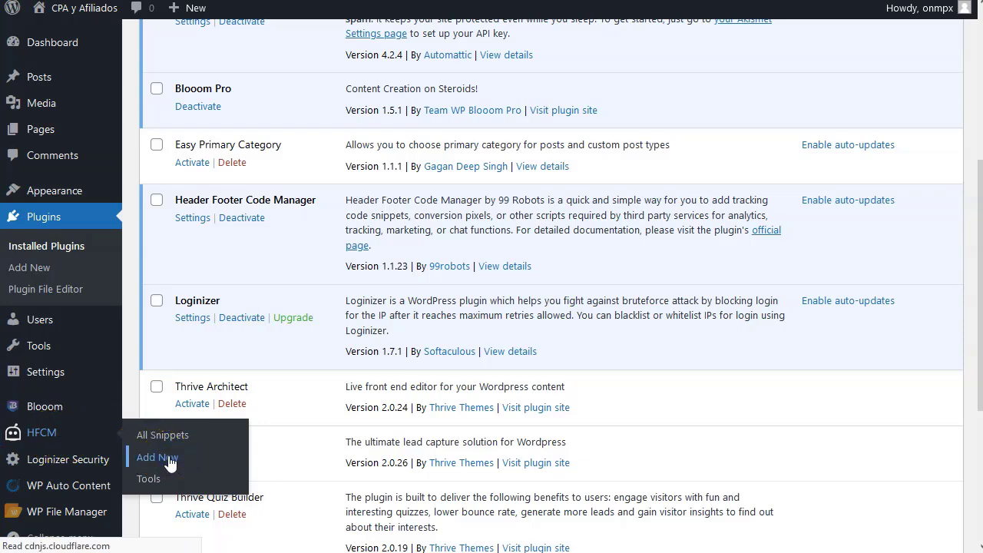
{"action": "left_click", "coordinate": [368, 232]}
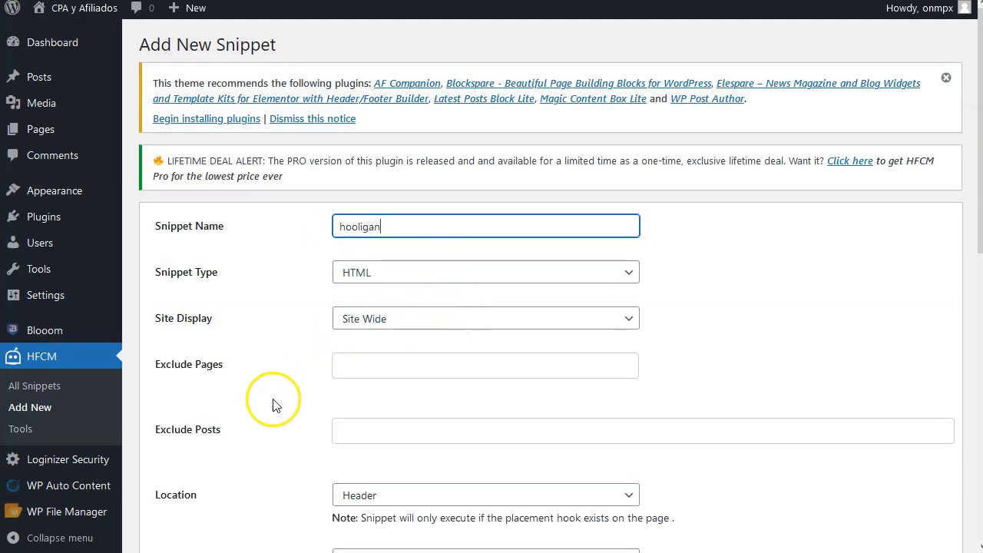
Paste the copied Hooligan Media script into the snippet code, keeping Header as its location, and save the snippet
{"action": "scroll", "coordinate": [281, 401], "scroll_direction": "down", "scroll_amount": 2}
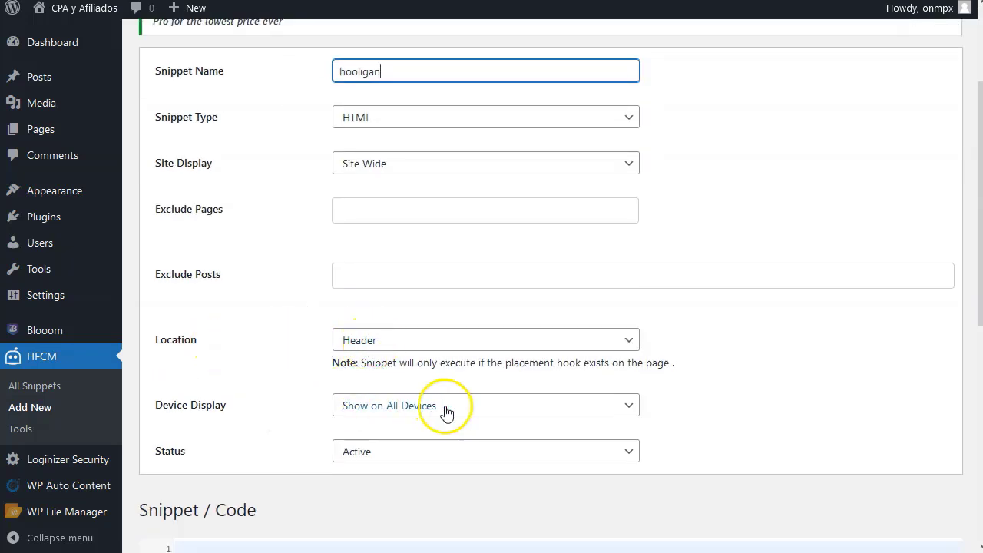
{"action": "scroll", "coordinate": [384, 437], "scroll_direction": "down", "scroll_amount": 3}
{"action": "left_click", "coordinate": [351, 382]}
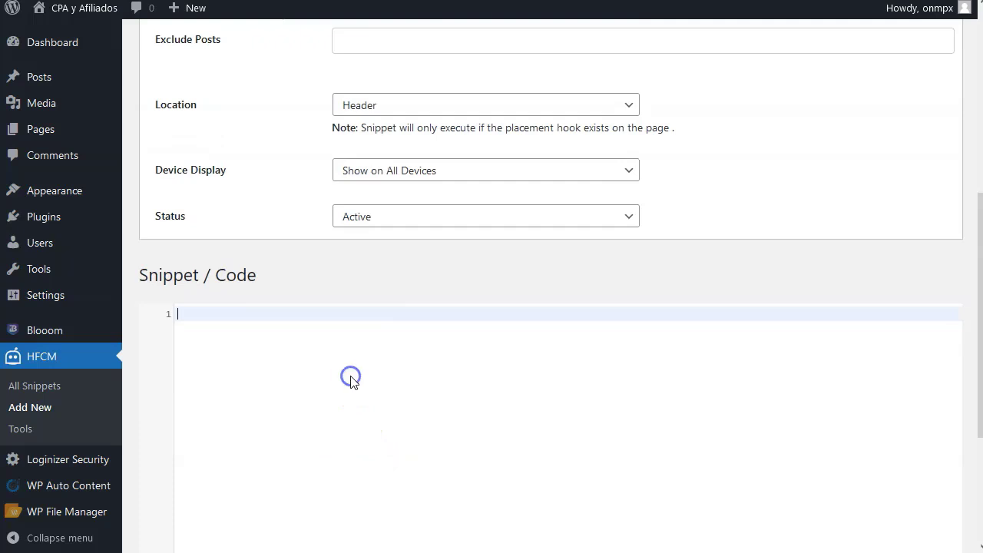
{"action": "key", "text": "ctrl+v"}
{"action": "scroll", "coordinate": [669, 395], "scroll_direction": "down", "scroll_amount": 2}
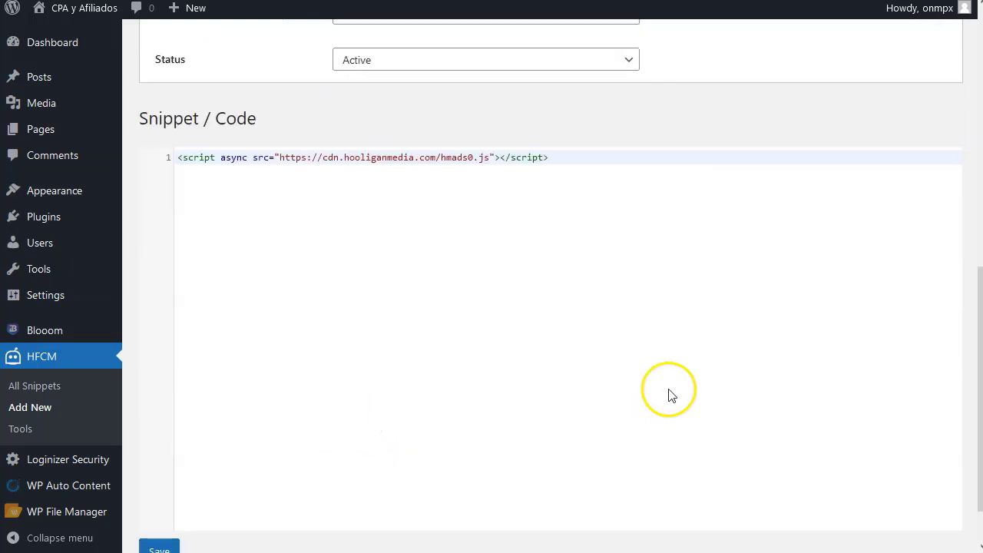
{"action": "scroll", "coordinate": [669, 394], "scroll_direction": "down", "scroll_amount": 1}
{"action": "left_click", "coordinate": [158, 497]}
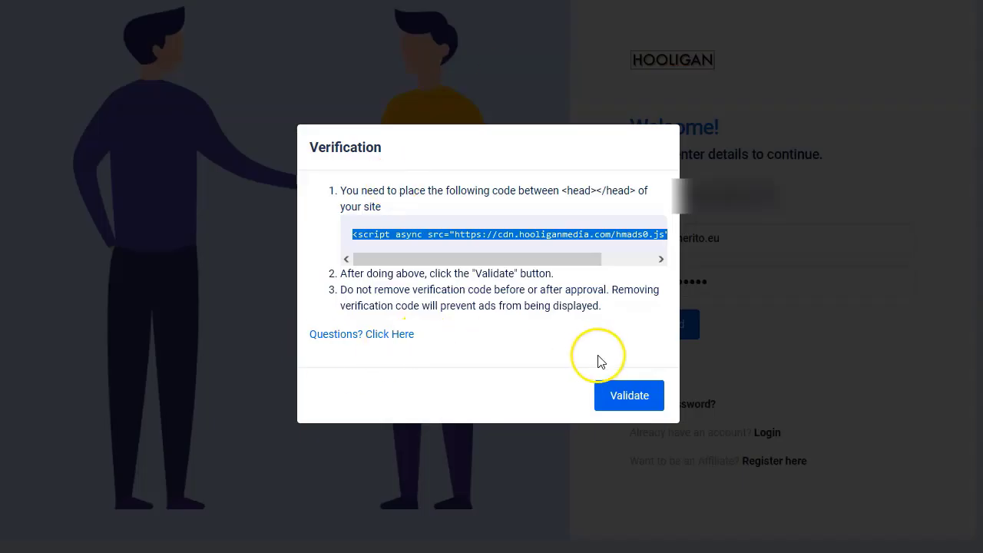
Return to the Hooligan verification dialog, validate the head script and proceed with the registration
{"action": "left_click", "coordinate": [627, 397]}
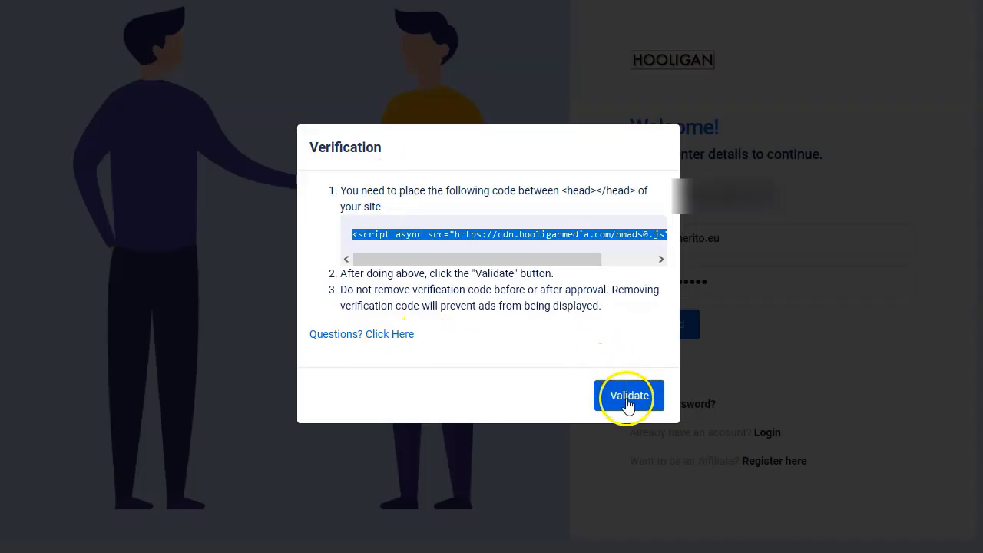
{"action": "left_click", "coordinate": [308, 327]}
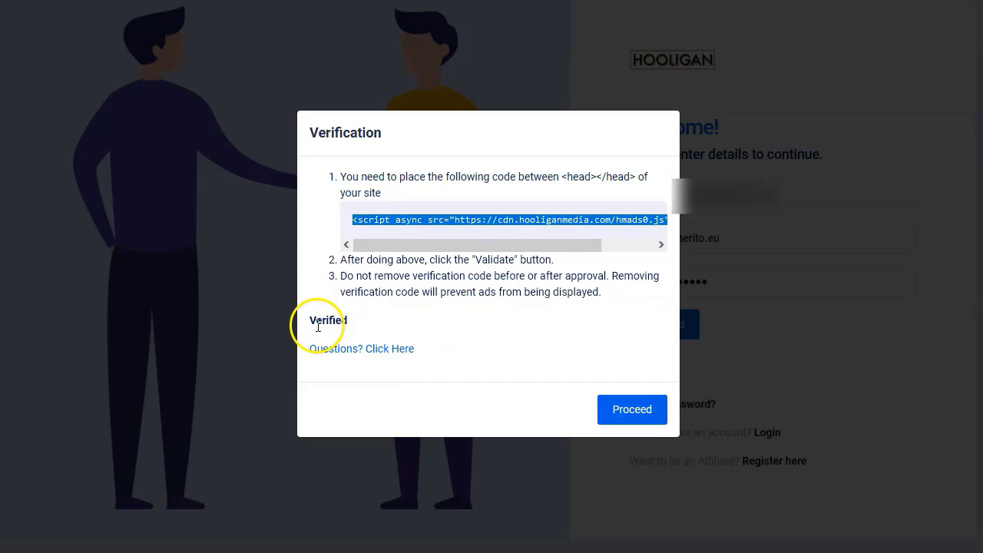
{"action": "left_click", "coordinate": [633, 410]}
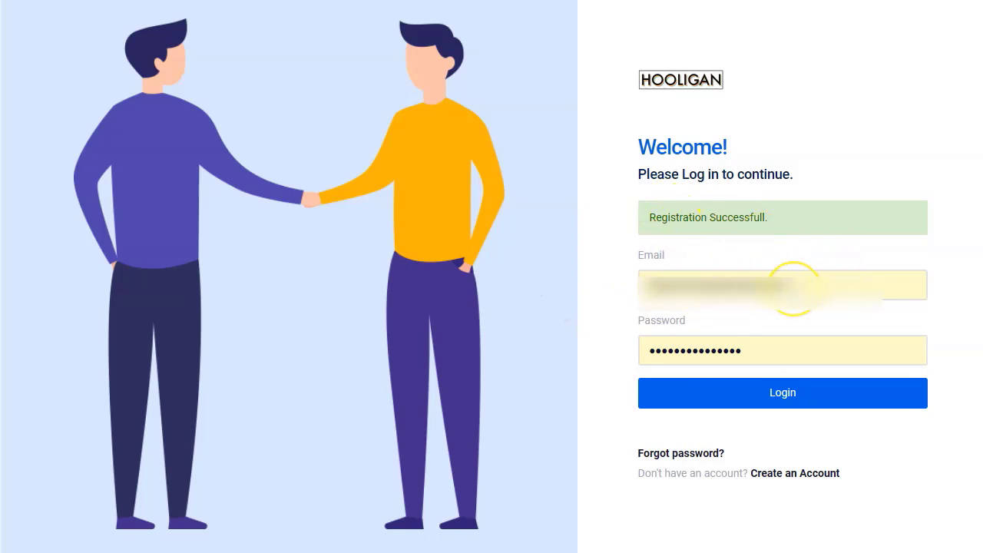
Try to log in with the newly registered account and read the notice about the approval process
{"action": "key", "text": "Return"}
{"action": "left_click_drag", "start_coordinate": [652, 202], "coordinate": [900, 238]}
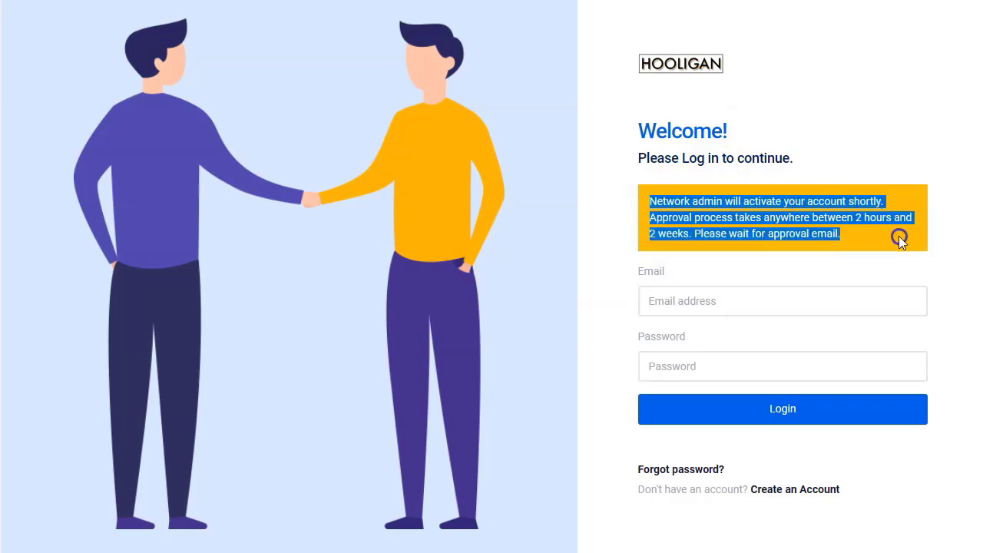
{"action": "left_click", "coordinate": [699, 230]}
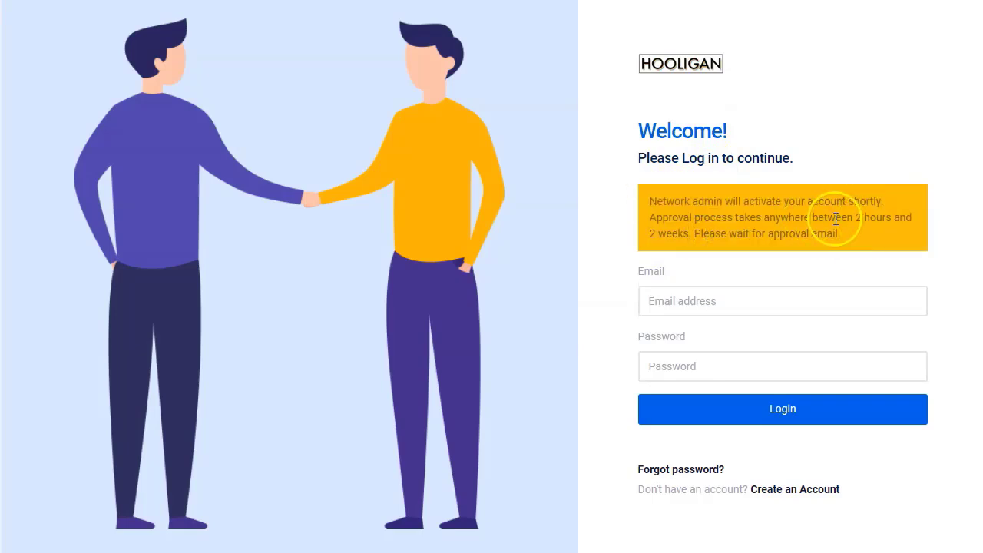
{"action": "left_click_drag", "start_coordinate": [813, 218], "coordinate": [849, 232]}
{"action": "left_click", "coordinate": [773, 232]}
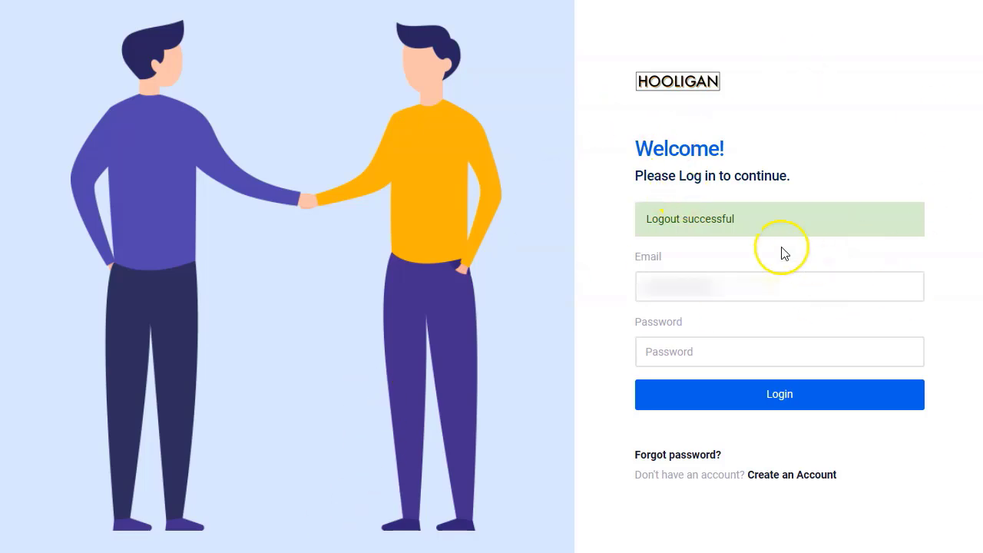
Log in to the publisher panel with the saved e-mail and password and look over the Earnings dashboard
{"action": "left_click", "coordinate": [750, 299]}
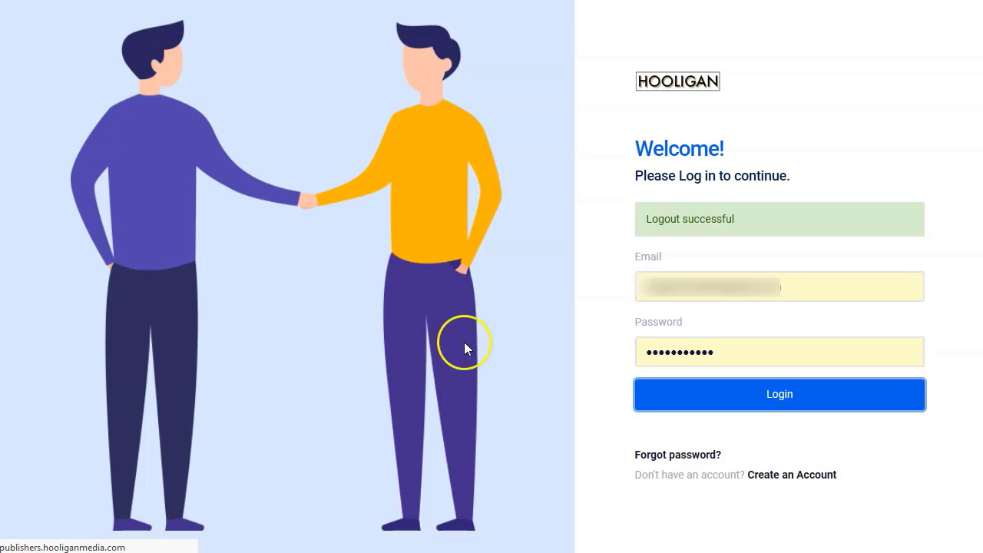
{"action": "left_click", "coordinate": [873, 403]}
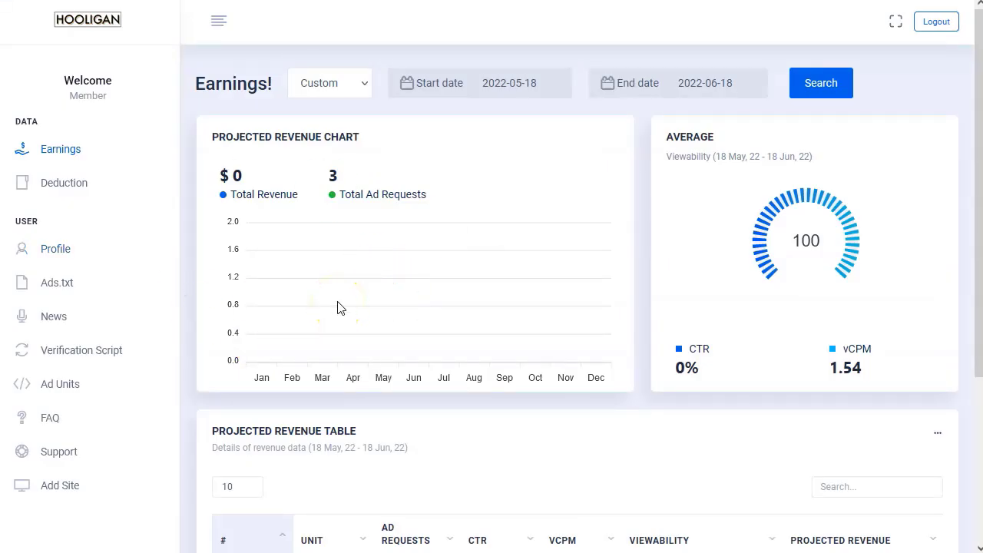
{"action": "scroll", "coordinate": [341, 307], "scroll_direction": "down", "scroll_amount": 2}
{"action": "scroll", "coordinate": [341, 307], "scroll_direction": "up", "scroll_amount": 2}
Open the publisher panel's Ads.txt page and copy the required ads.txt lines to the clipboard
{"action": "left_click", "coordinate": [53, 286]}
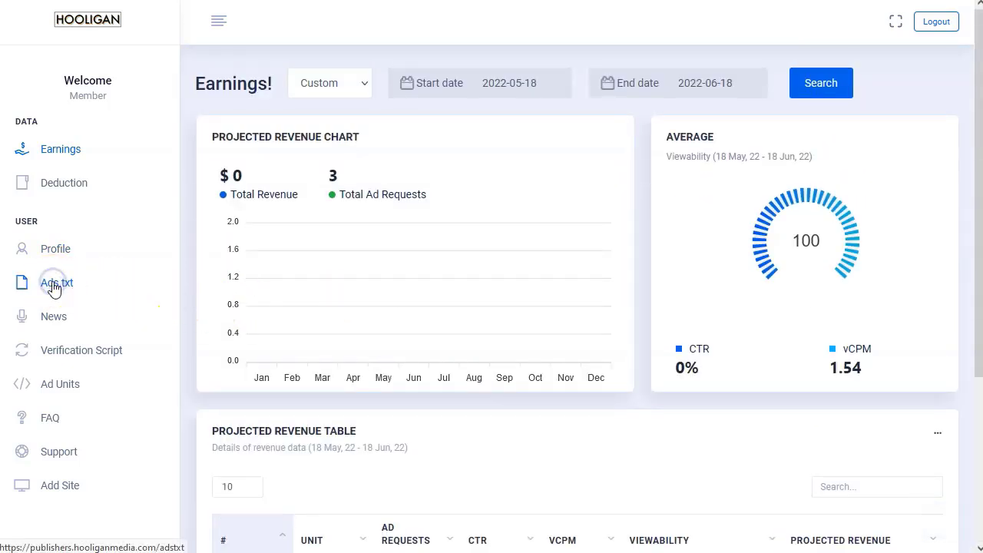
{"action": "left_click", "coordinate": [385, 236]}
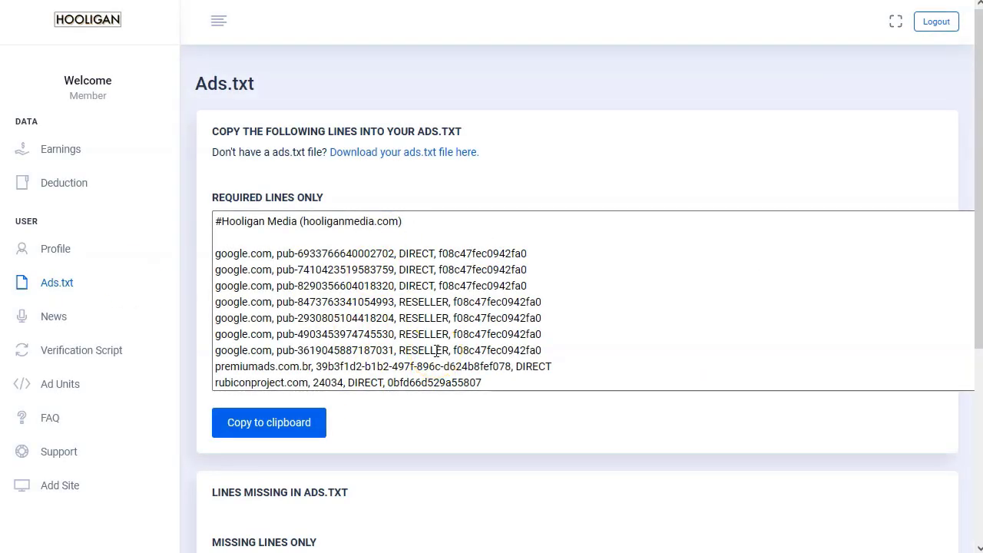
{"action": "left_click", "coordinate": [368, 146]}
{"action": "left_click", "coordinate": [430, 341]}
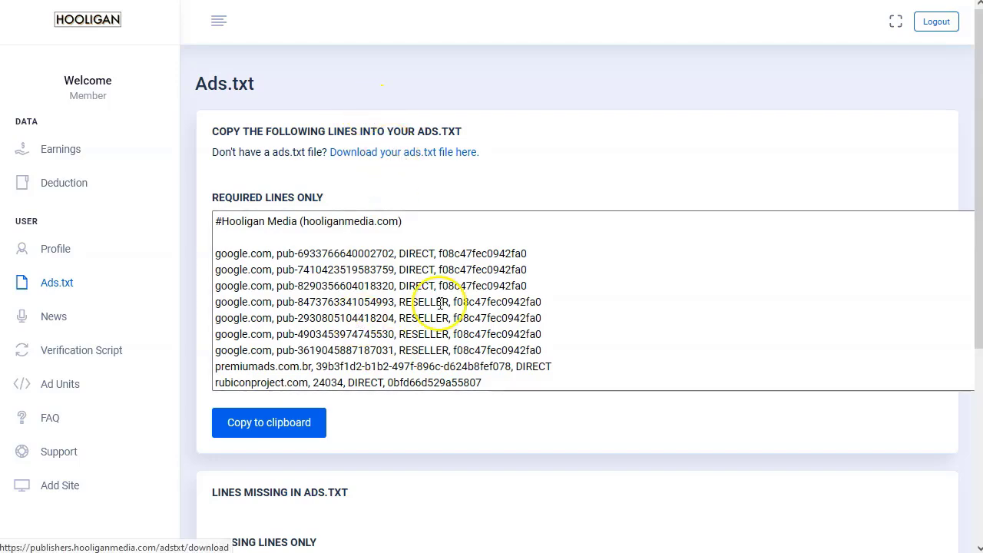
{"action": "scroll", "coordinate": [414, 346], "scroll_direction": "down", "scroll_amount": 3}
{"action": "scroll", "coordinate": [337, 361], "scroll_direction": "up", "scroll_amount": 2}
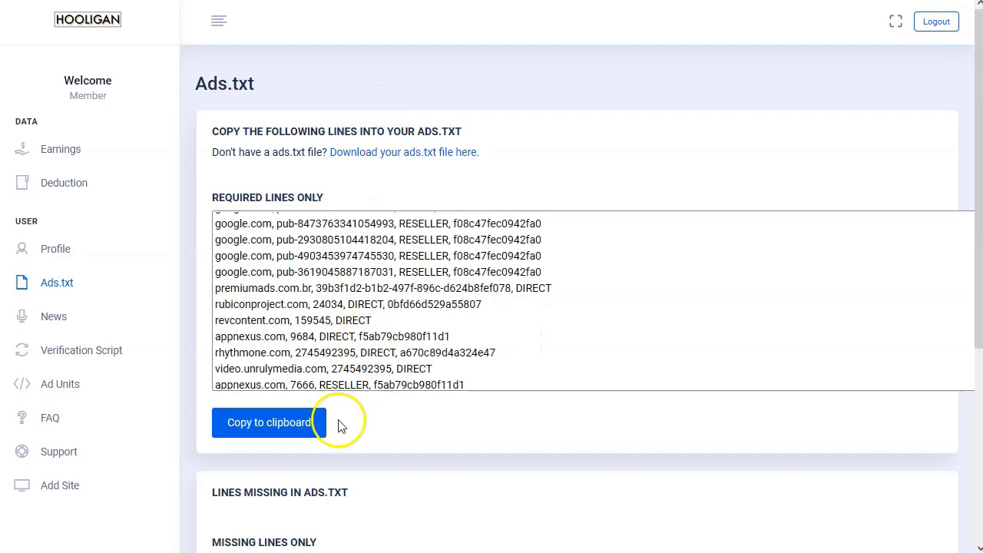
{"action": "left_click", "coordinate": [288, 429]}
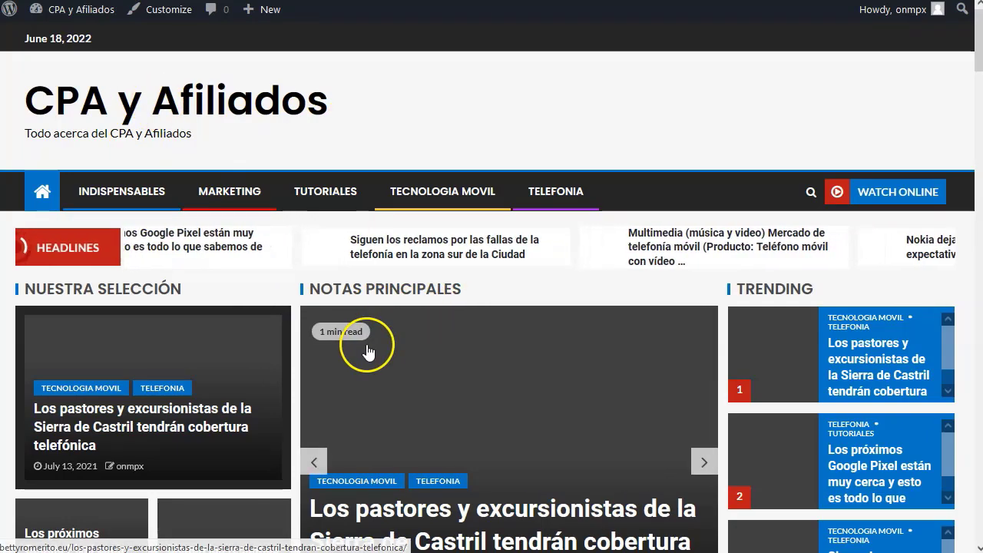
Examine the WordPress site's home page for the displayed ads
{"action": "scroll", "coordinate": [367, 349], "scroll_direction": "down", "scroll_amount": 7}
{"action": "scroll", "coordinate": [367, 349], "scroll_direction": "up", "scroll_amount": 8}
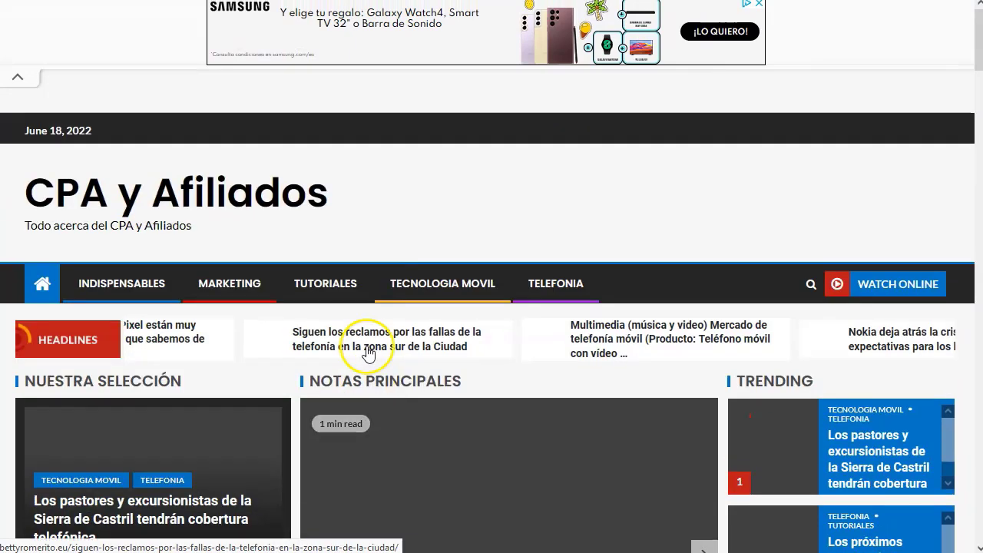
{"action": "scroll", "coordinate": [346, 160], "scroll_direction": "down", "scroll_amount": 1}
{"action": "scroll", "coordinate": [366, 268], "scroll_direction": "up", "scroll_amount": 1}
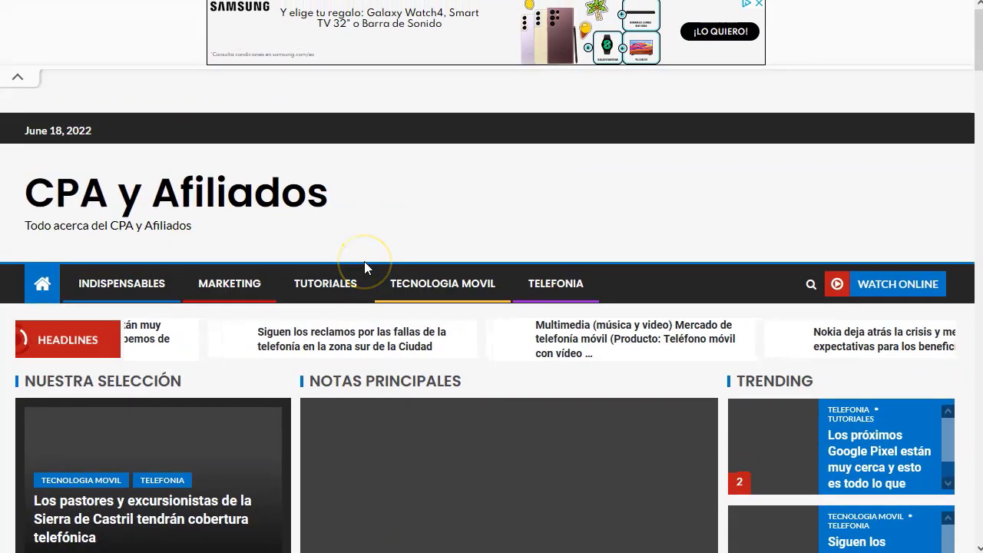